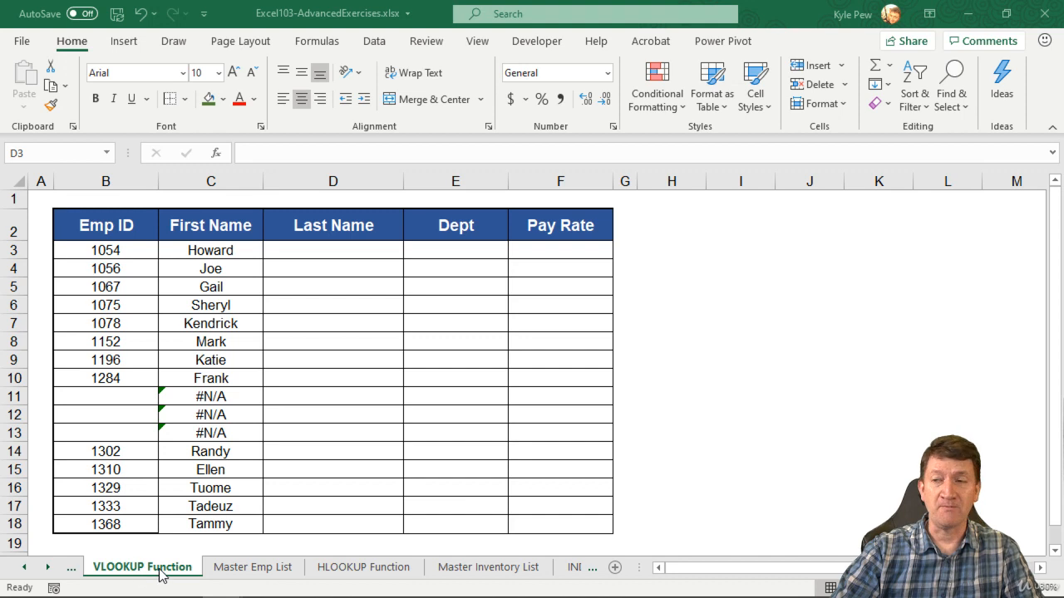
Review the employee records and column headings on the Master Emp List sheet, then return to the VLOOKUP Function sheet.
click(231, 571)
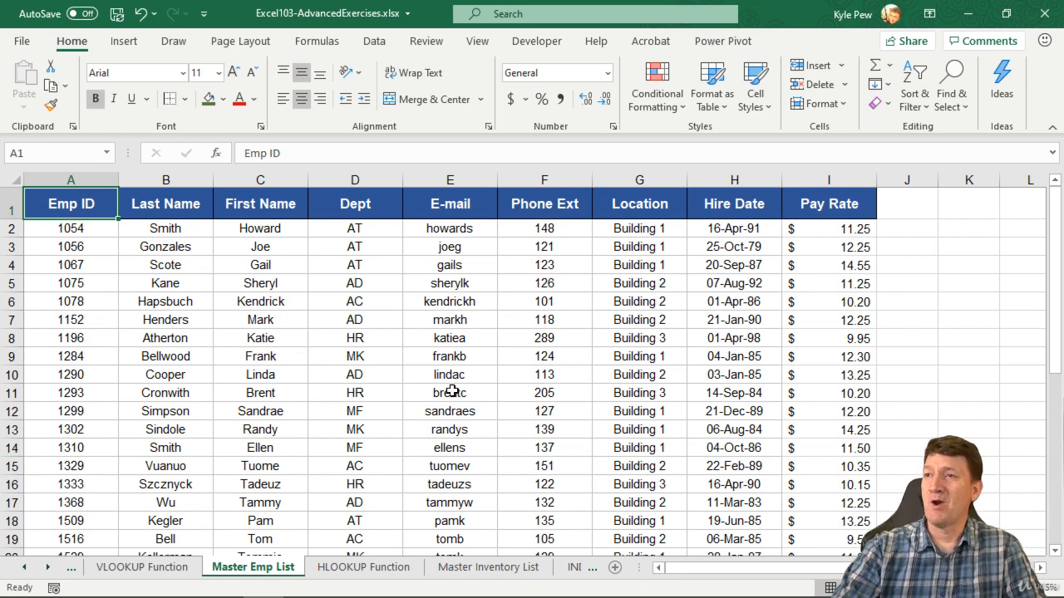
scroll(393, 476, down, 10)
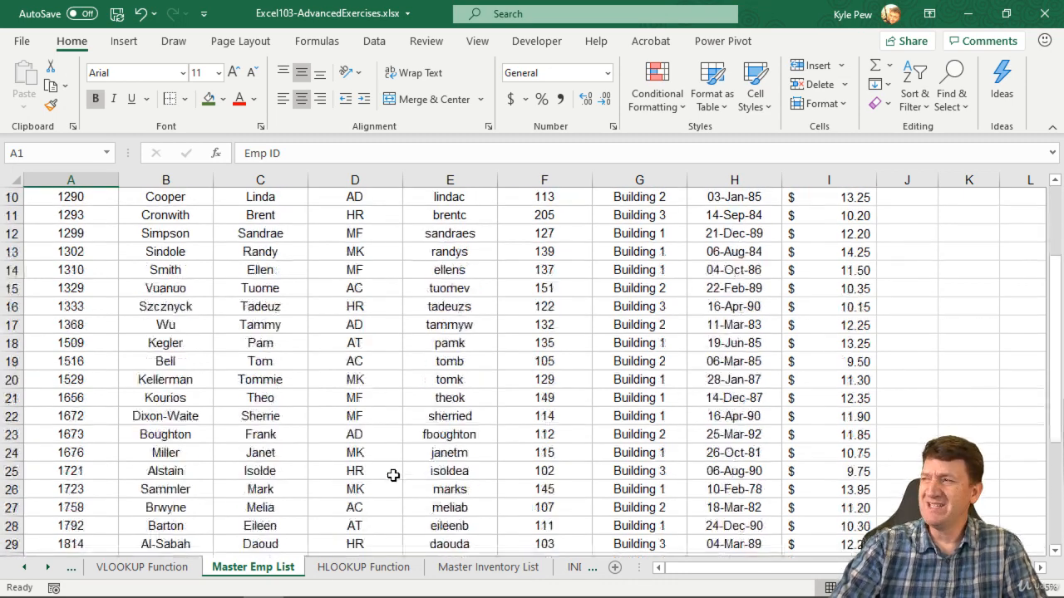
scroll(245, 415, up, 2)
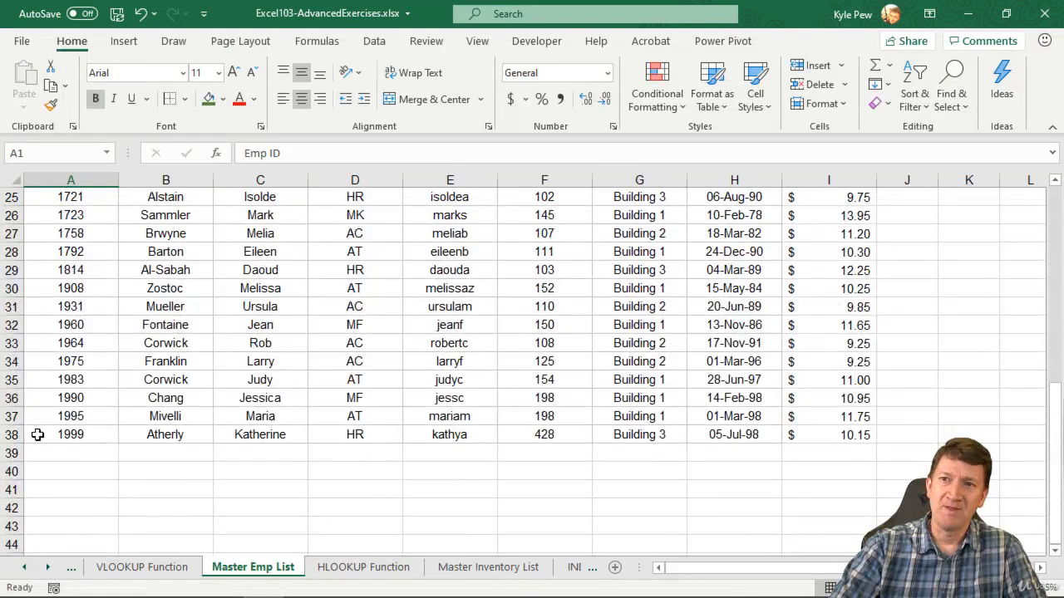
scroll(73, 440, up, 8)
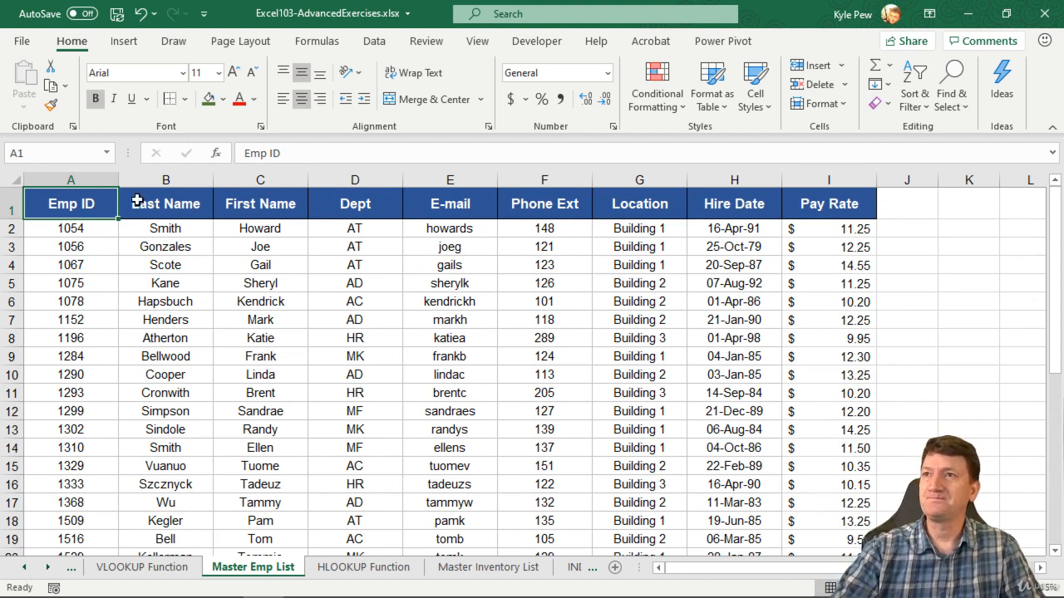
click(140, 573)
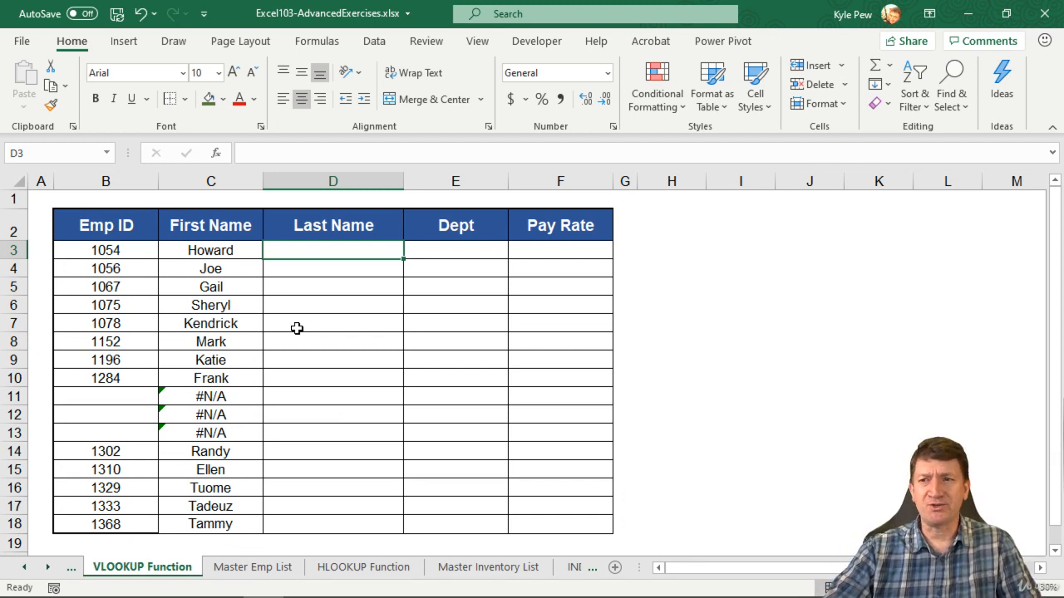
Compare the Emp IDs in B3:B18 with the Master Emp List sheet and examine the existing First Name formula in C3.
click(256, 568)
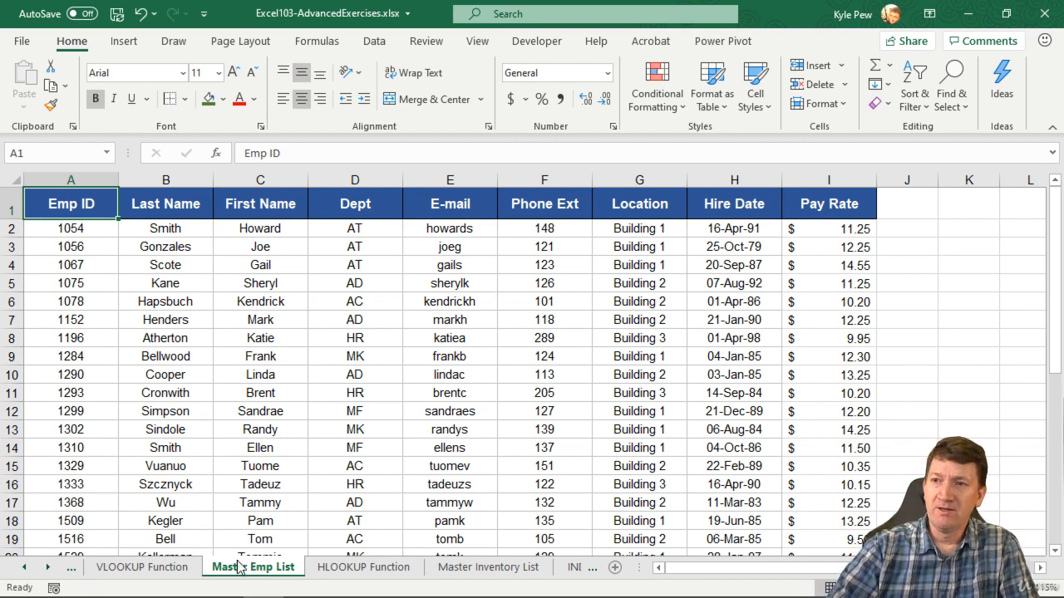
click(142, 568)
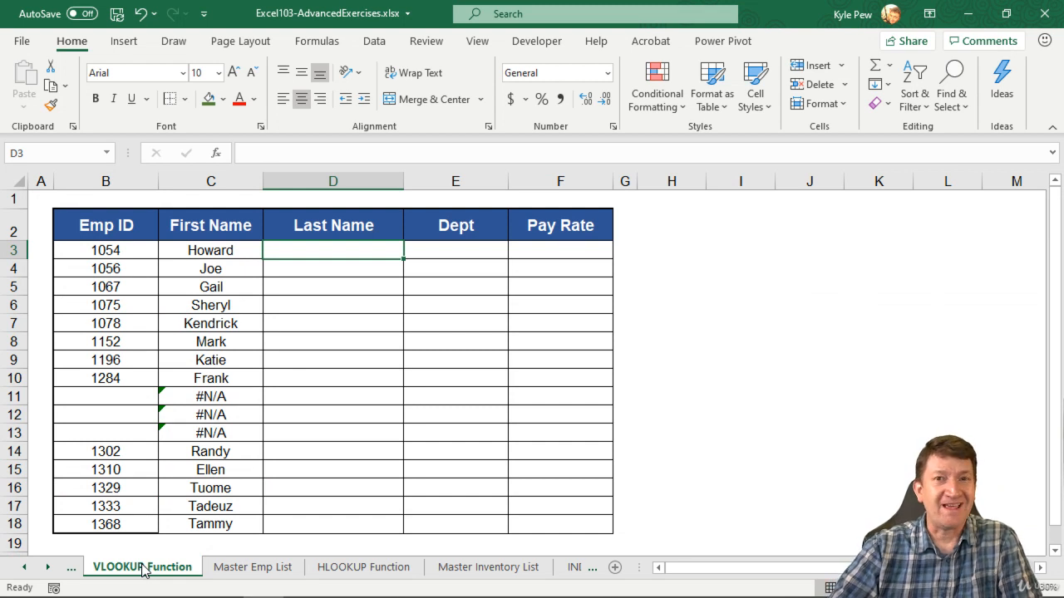
drag(125, 249, 106, 525)
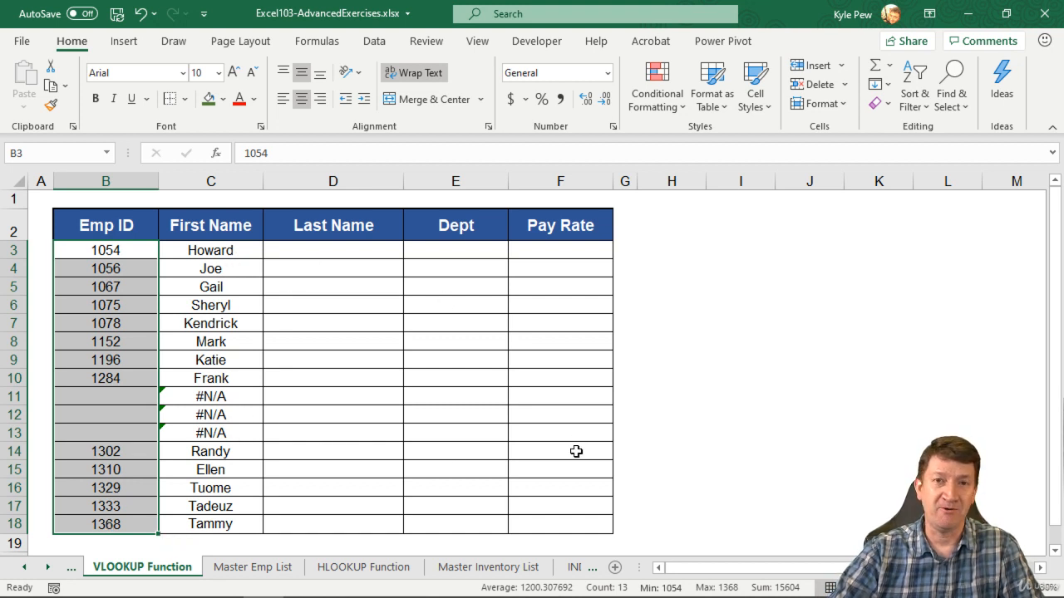
click(258, 568)
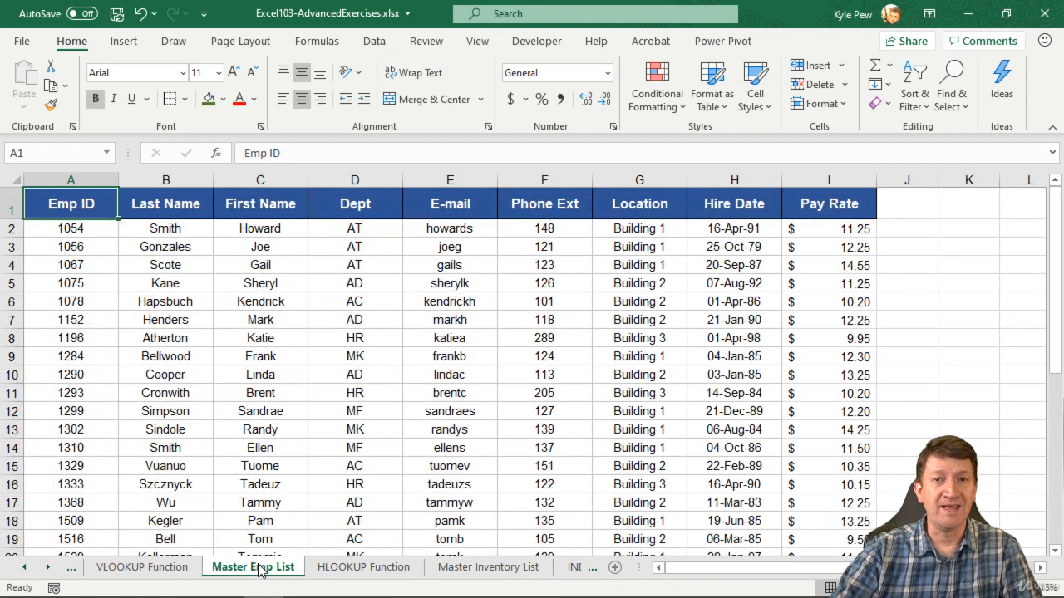
click(181, 571)
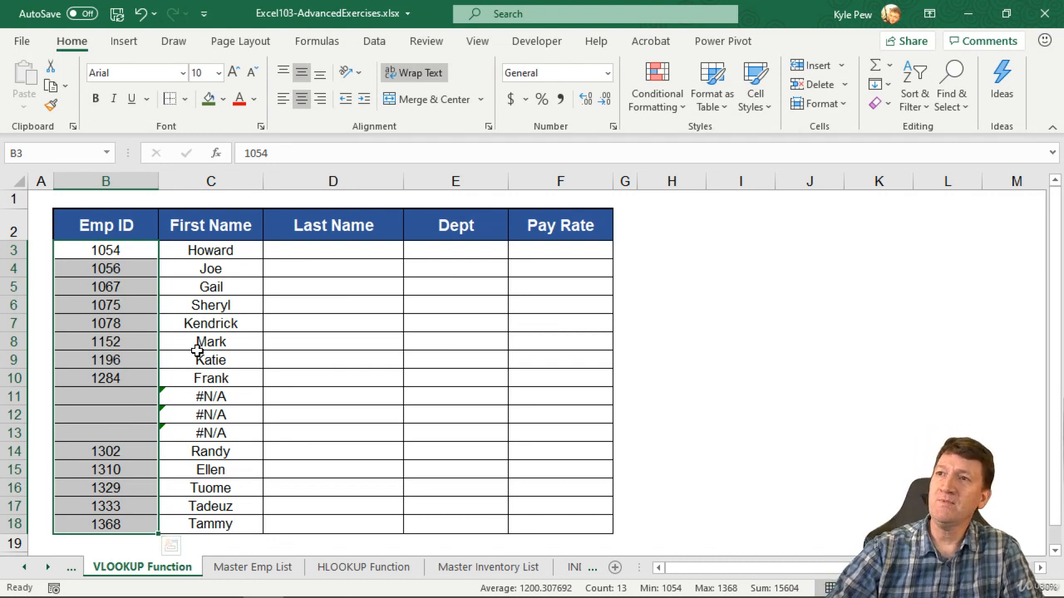
click(205, 254)
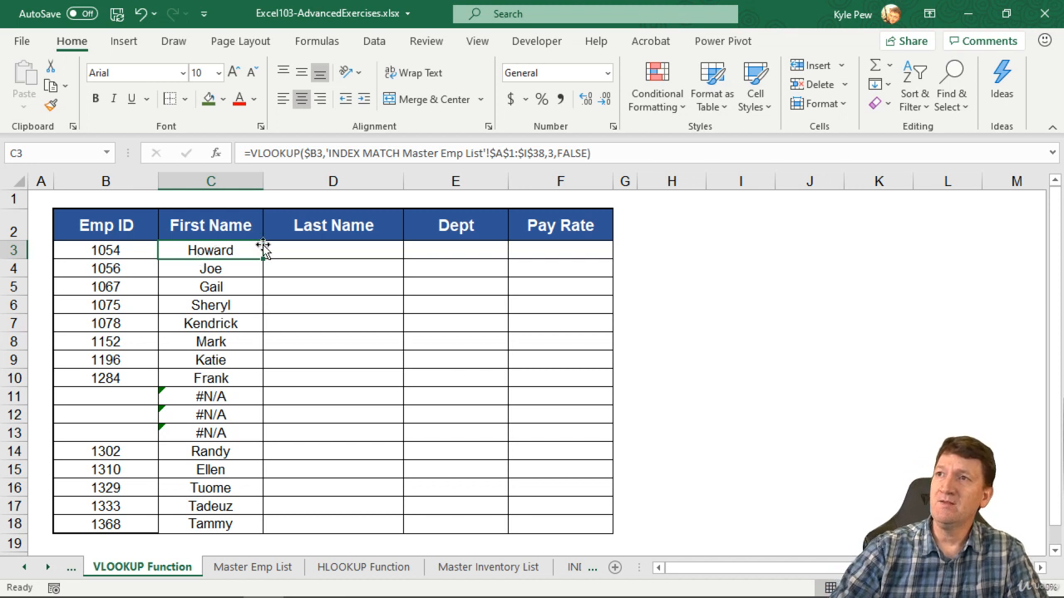
click(305, 249)
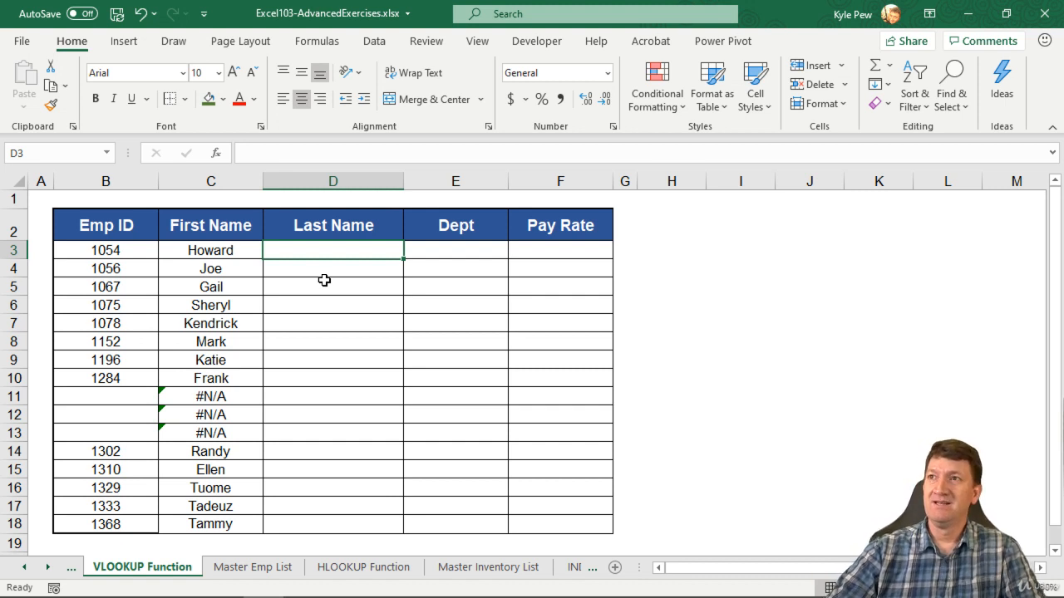
Trace the Emp ID in B3 to its matching record on the Master Emp List sheet and return to the VLOOKUP Function sheet.
click(110, 254)
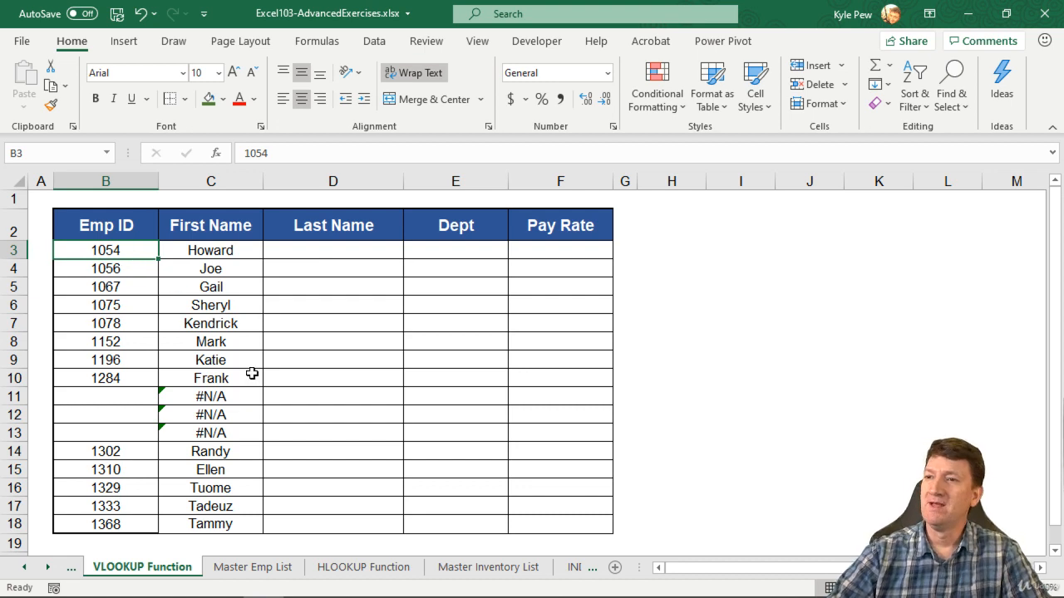
click(255, 572)
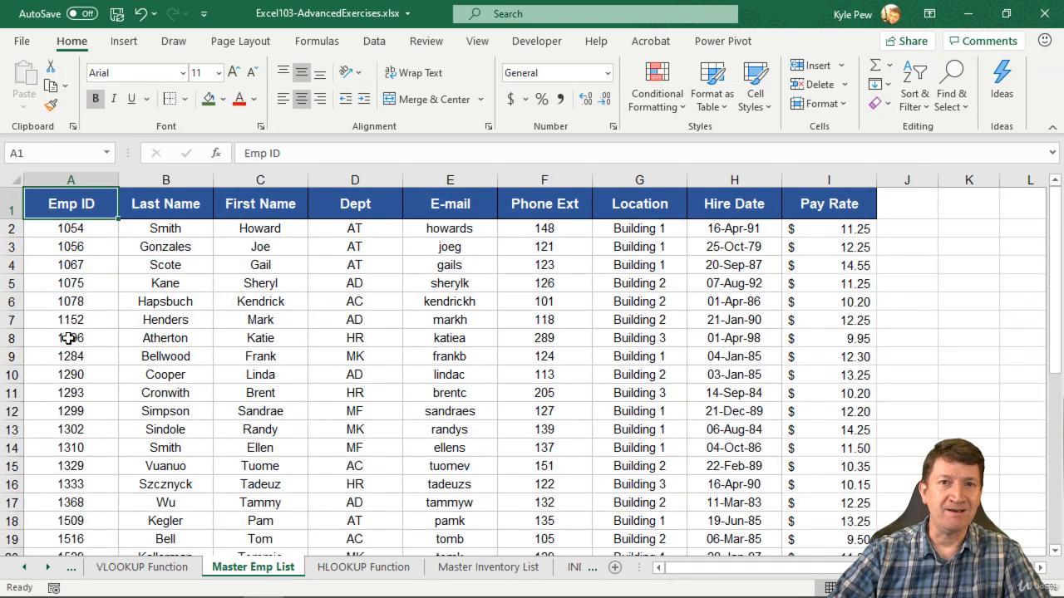
click(78, 235)
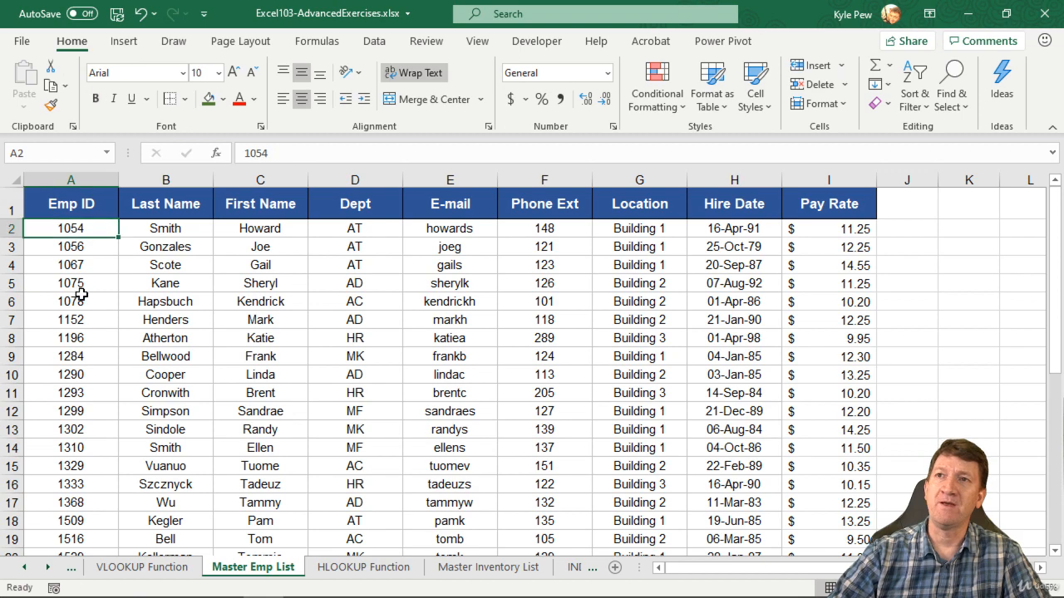
click(142, 567)
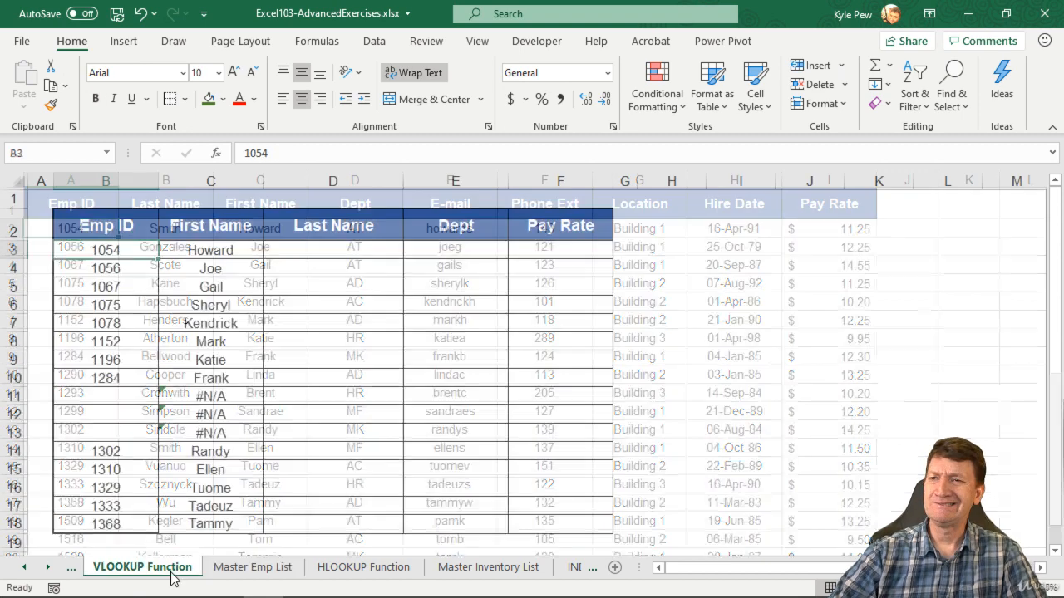
click(237, 566)
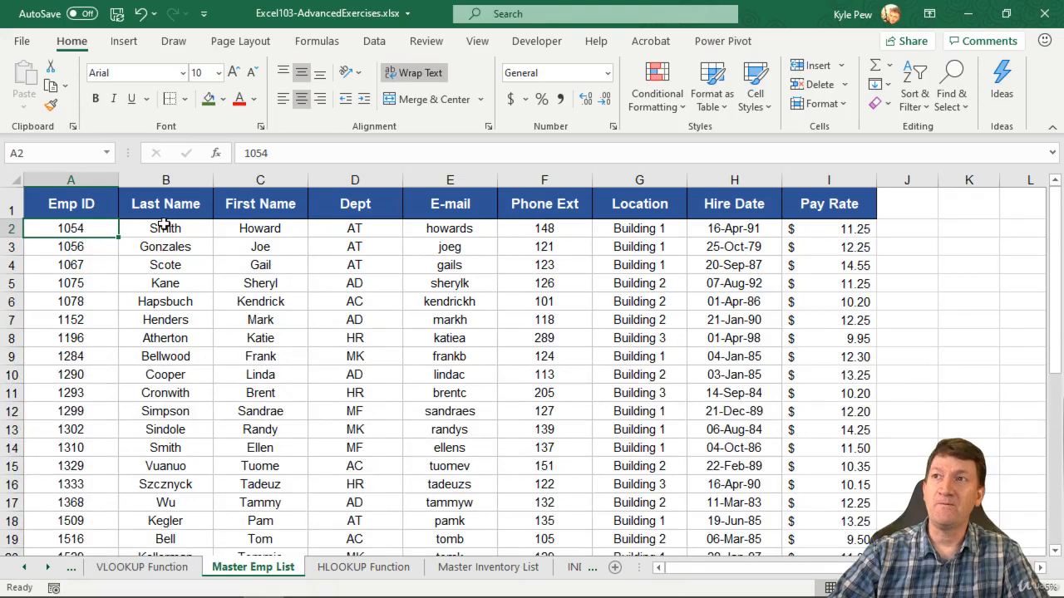
click(156, 568)
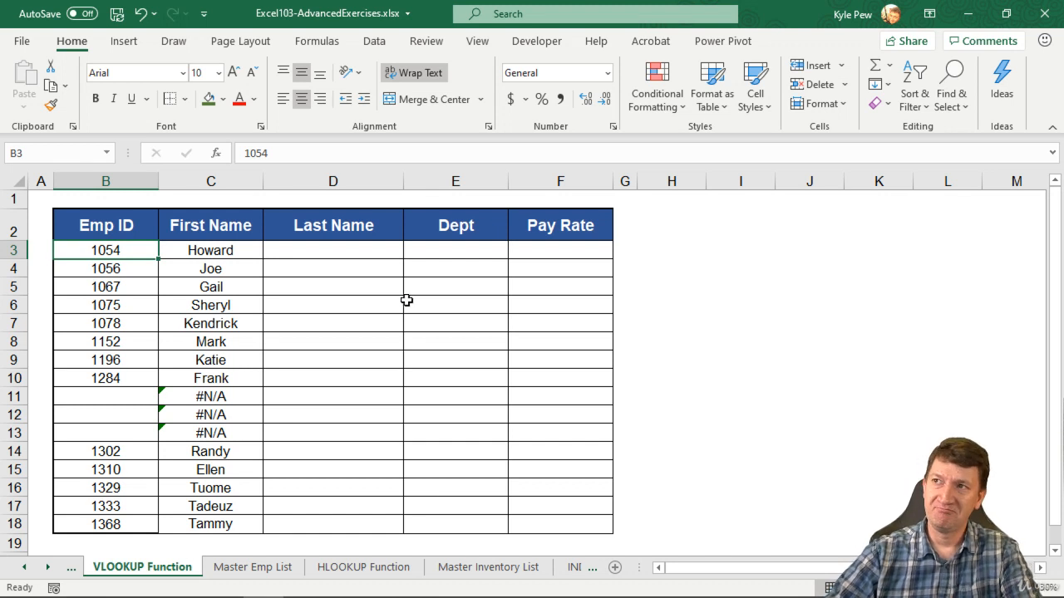
Start a VLOOKUP formula in the first Last Name cell, D3, and open its function arguments.
click(342, 251)
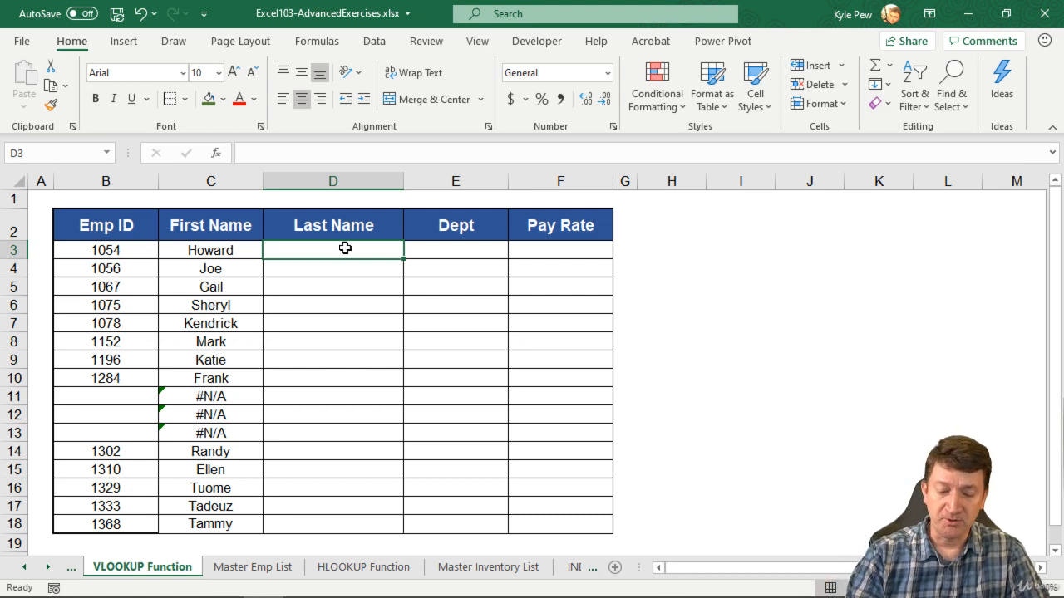
text(=vl)
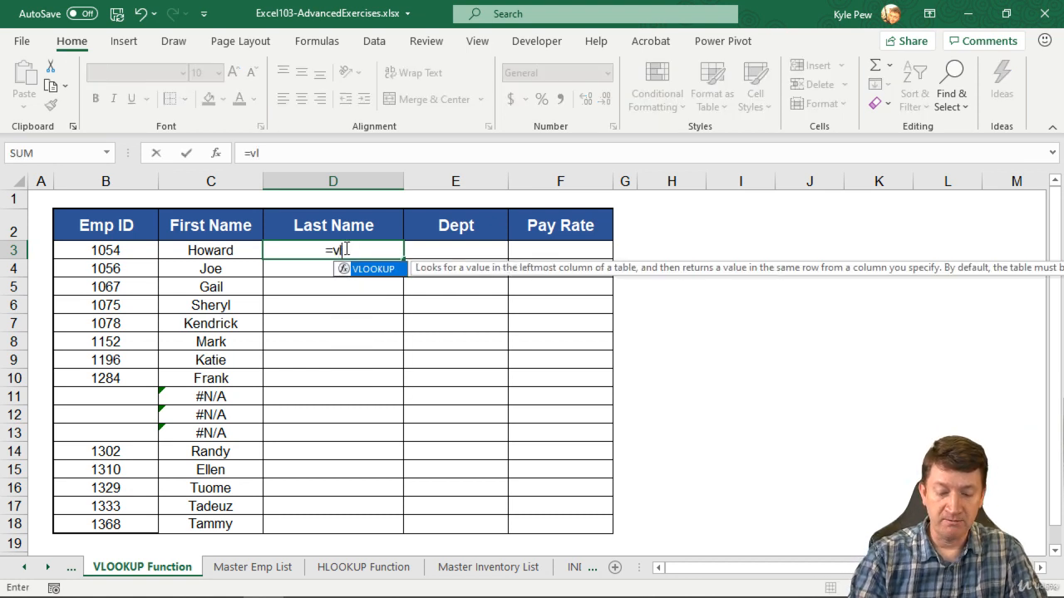
text(ookup()
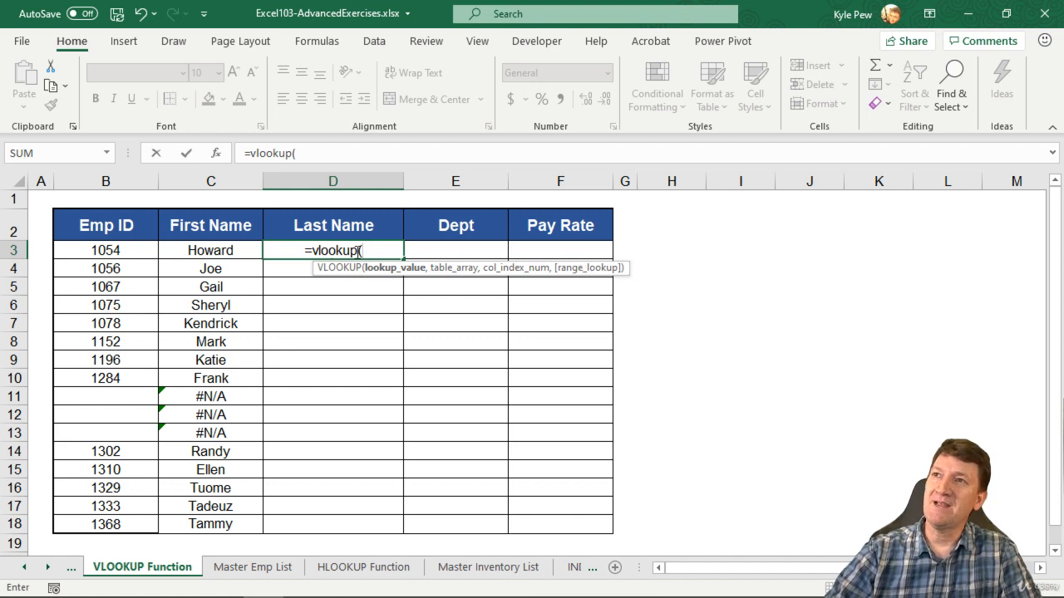
click(216, 156)
drag(172, 325, 585, 219)
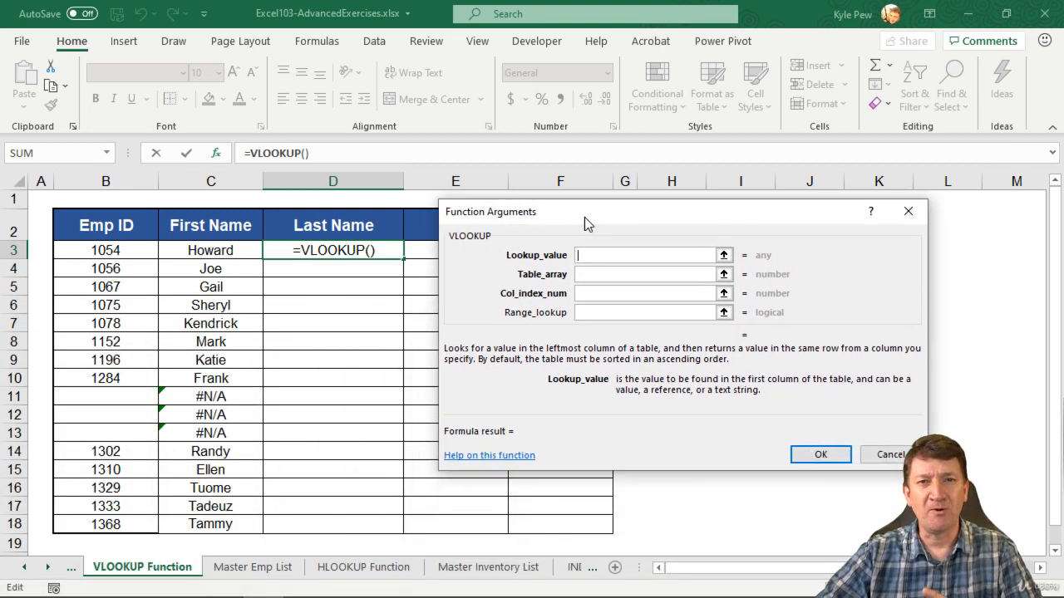
drag(528, 212, 505, 189)
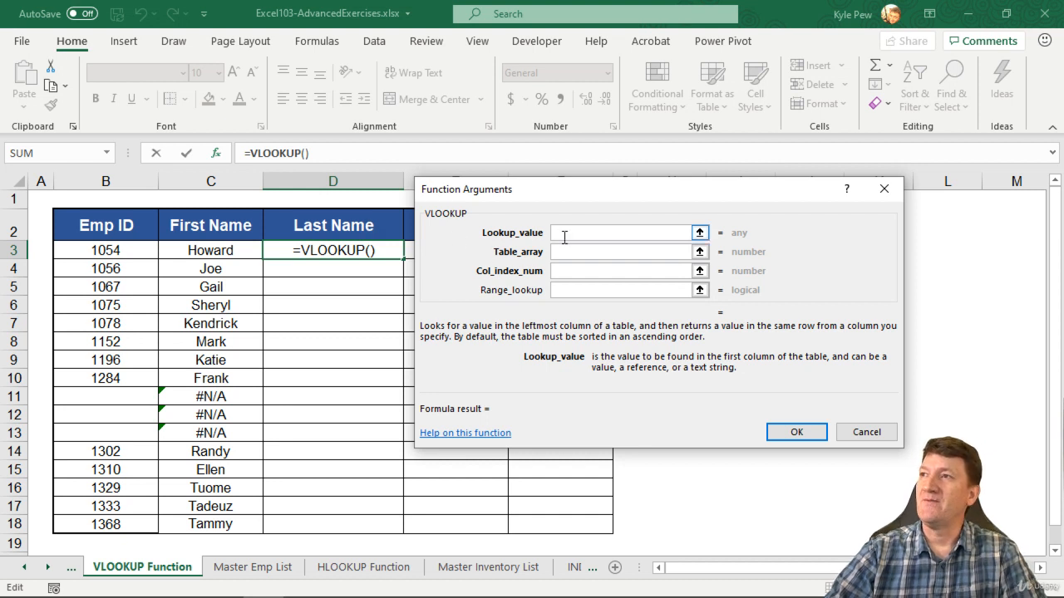
Set the lookup value to the Emp ID cell B3 with only its column locked, as $B3.
click(108, 250)
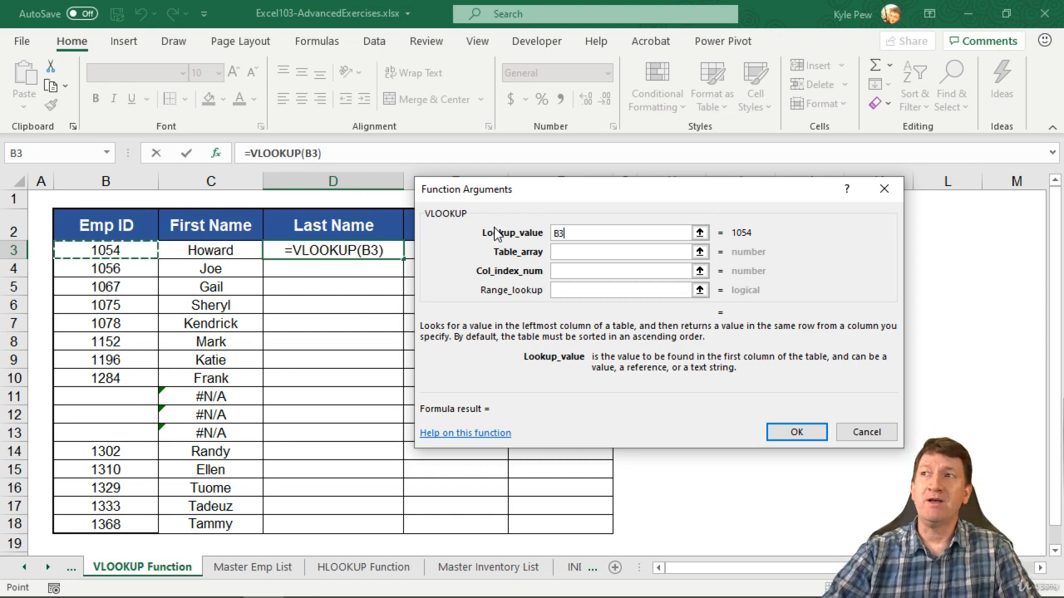
drag(500, 190, 622, 192)
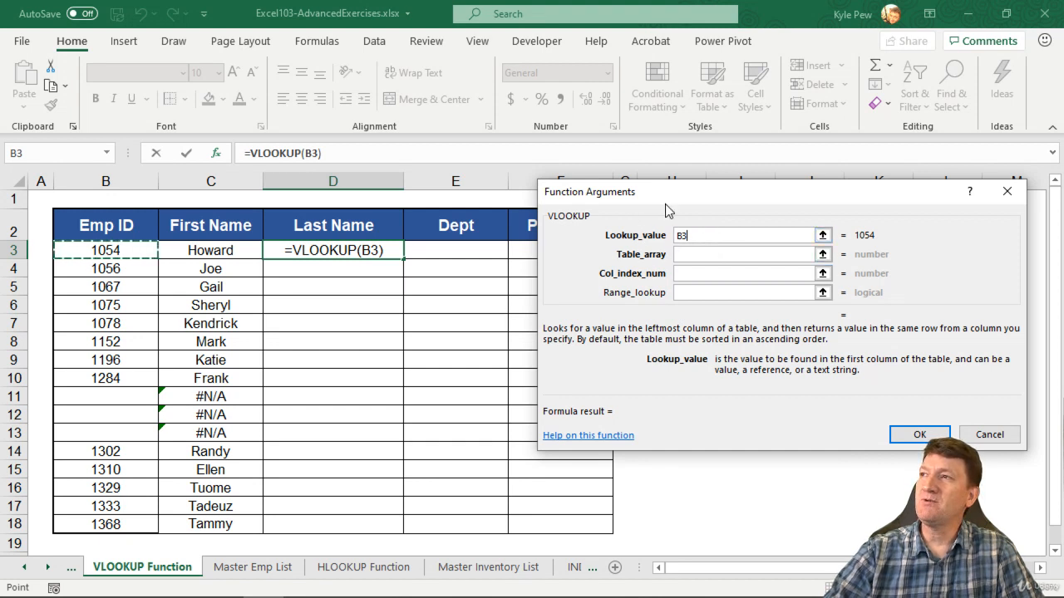
drag(665, 209, 549, 221)
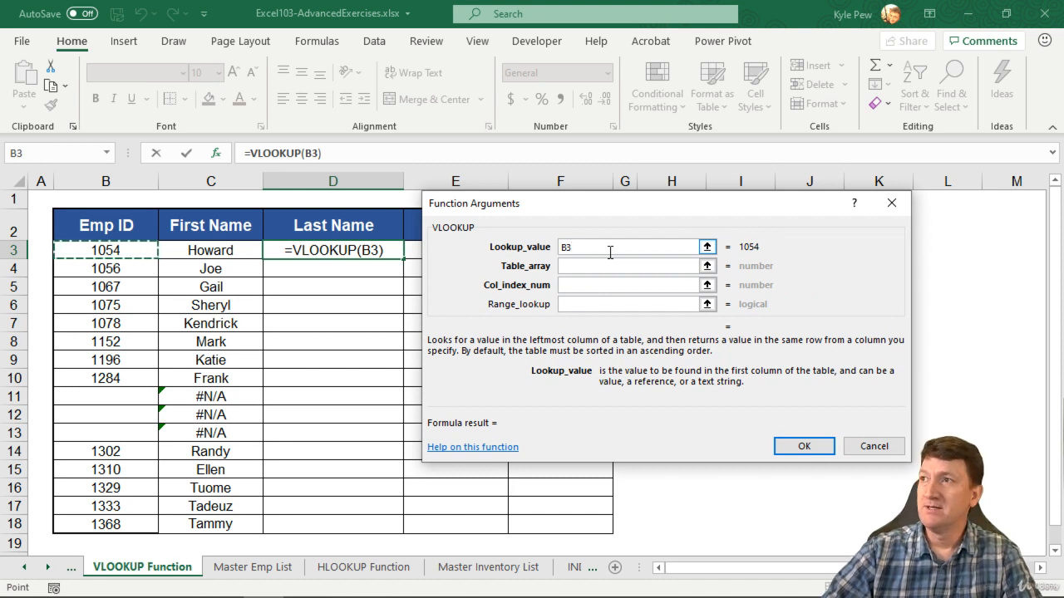
click(593, 247)
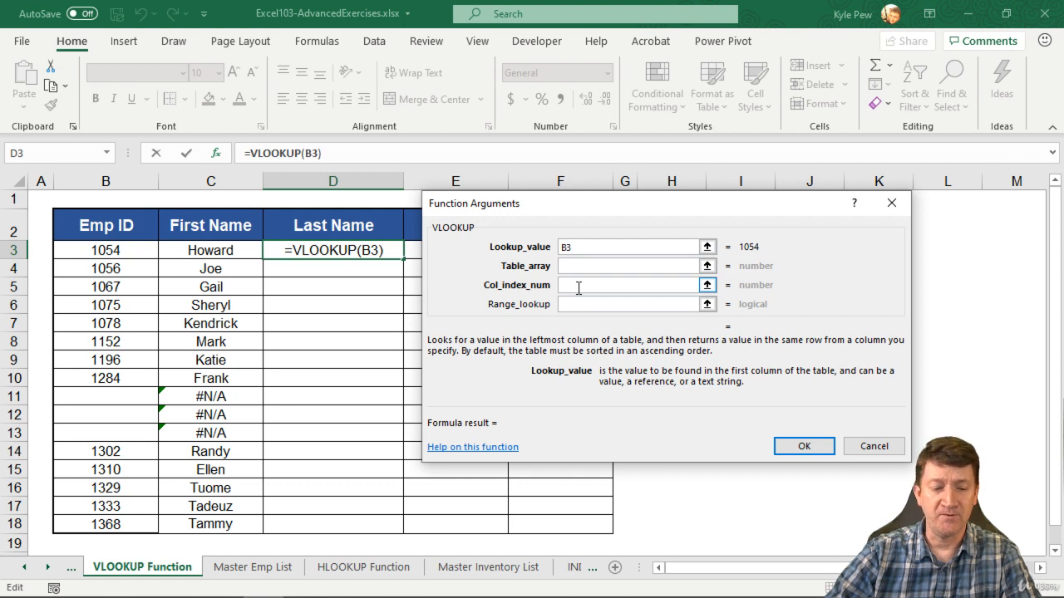
key(F4)
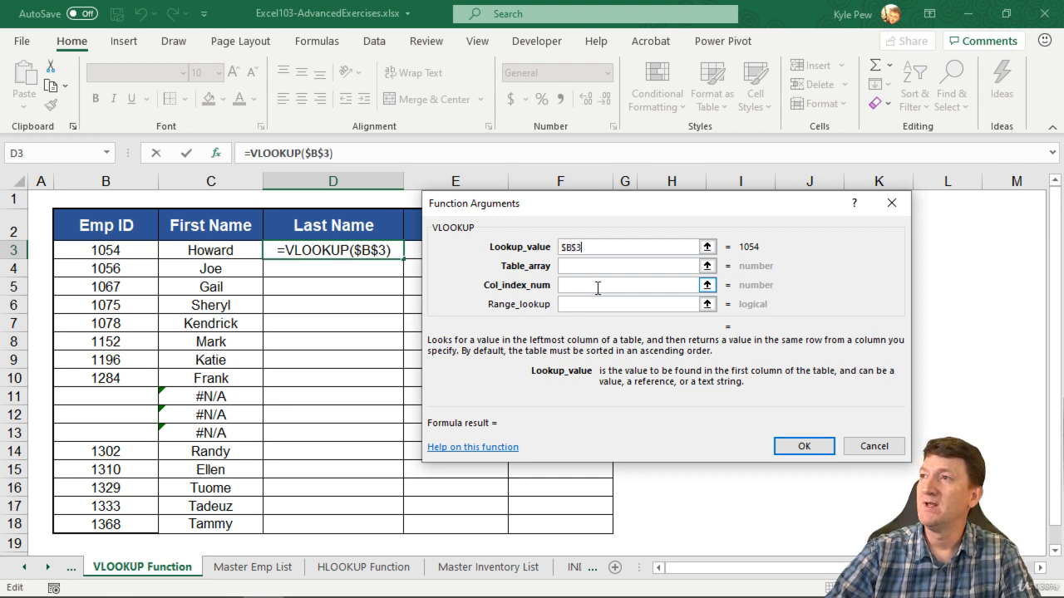
key(F4)
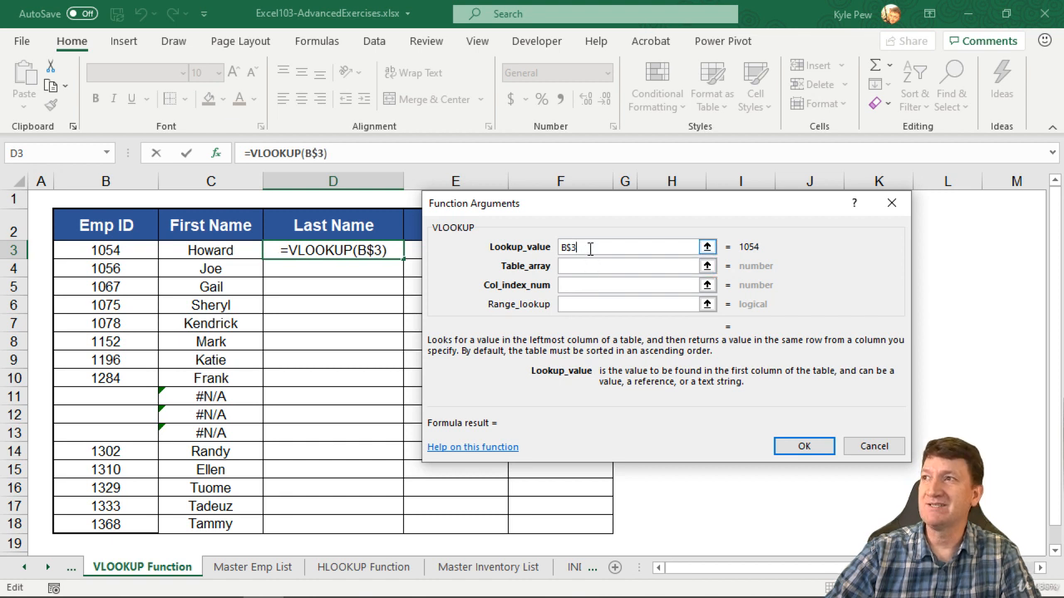
key(F4)
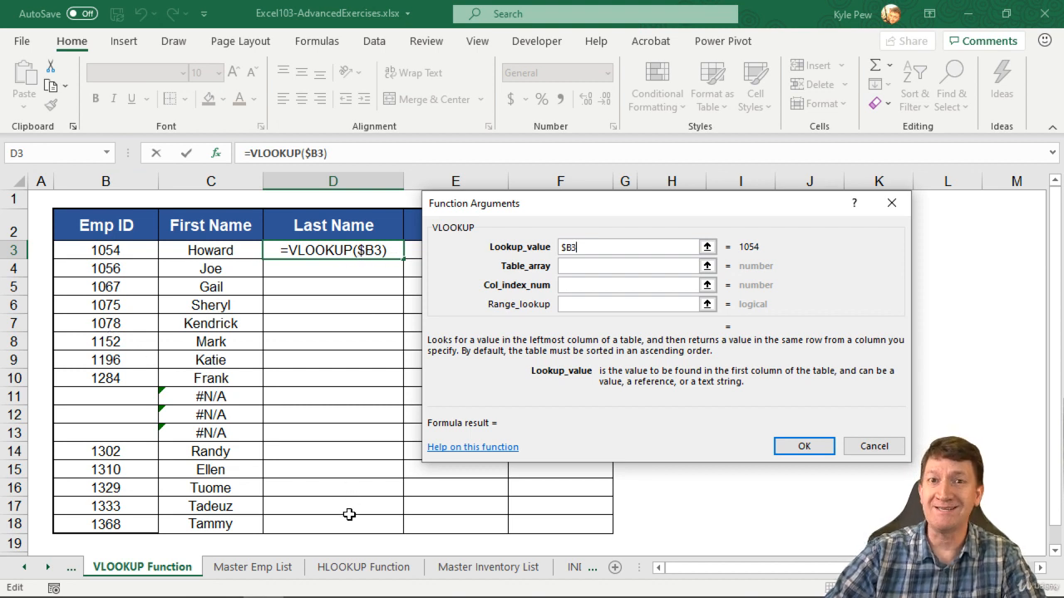
drag(522, 209, 654, 209)
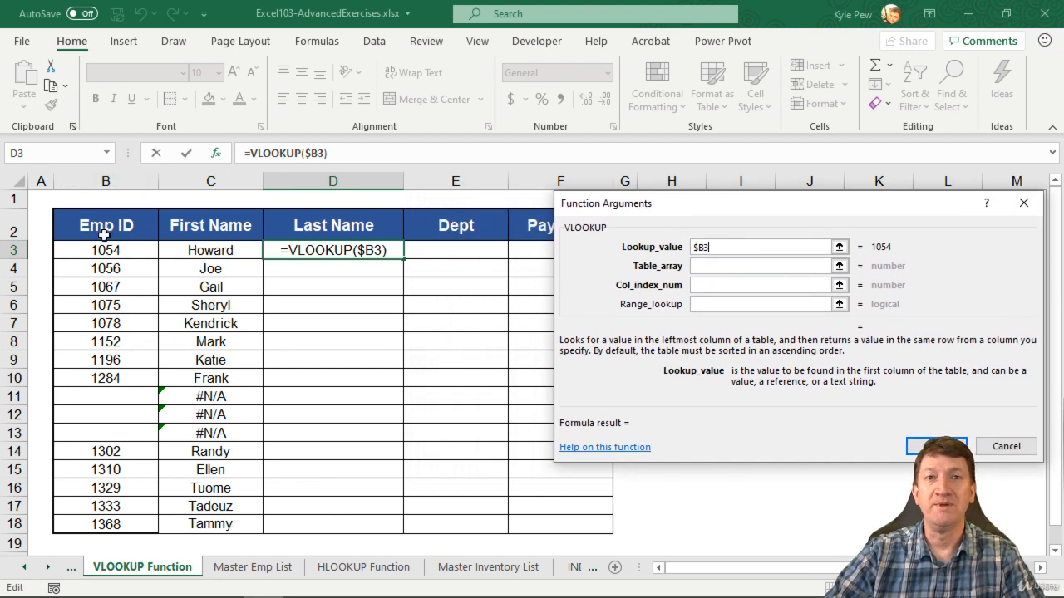
Set the table array to the range A1:I38 on the Master Emp List sheet, headers included.
drag(693, 208, 574, 216)
click(580, 269)
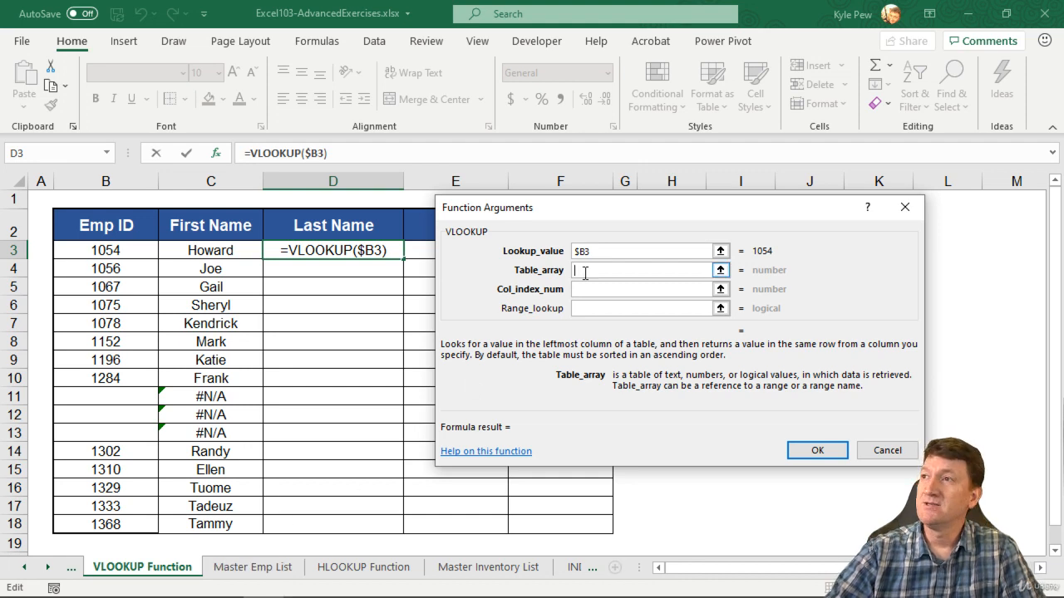
click(232, 572)
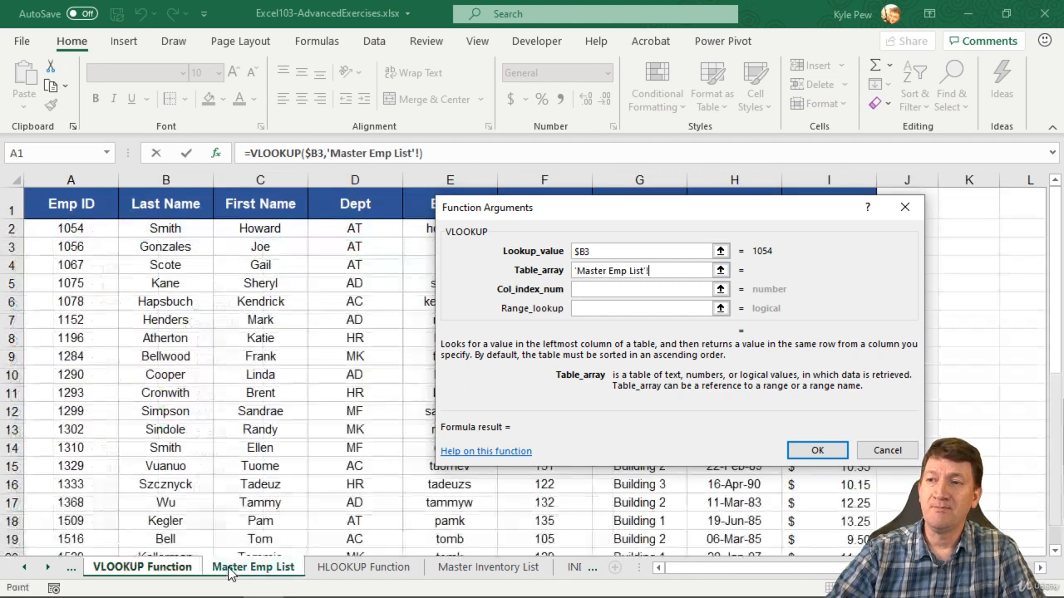
drag(527, 209, 663, 202)
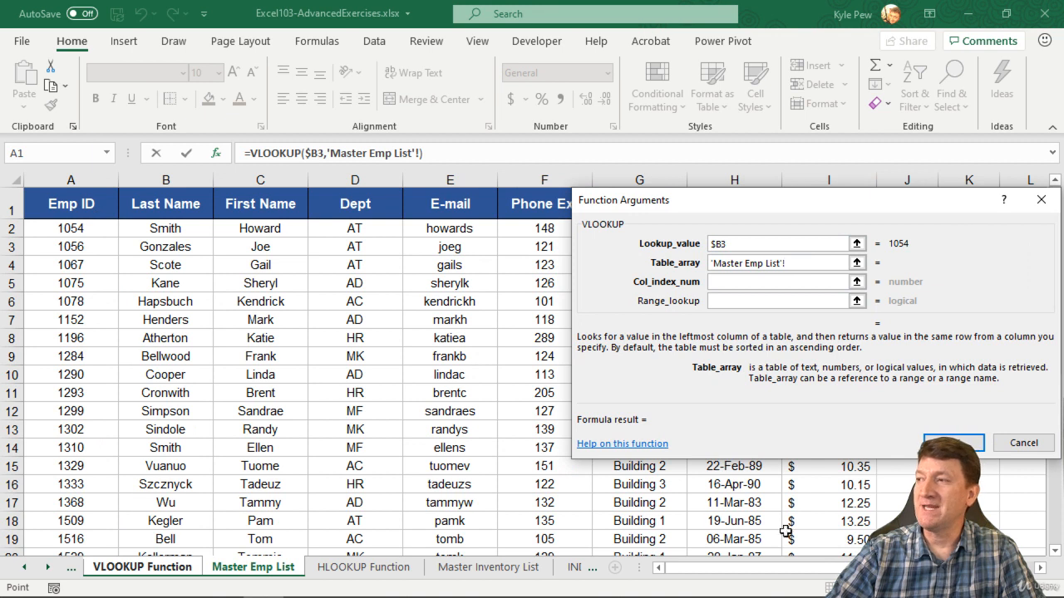
click(55, 201)
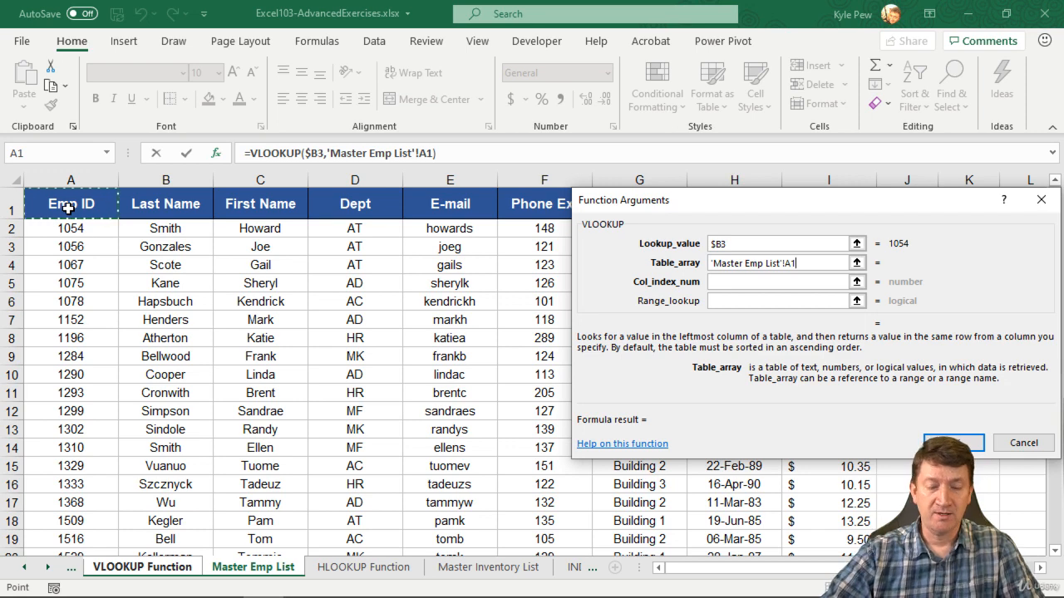
key(ctrl+shift+Down)
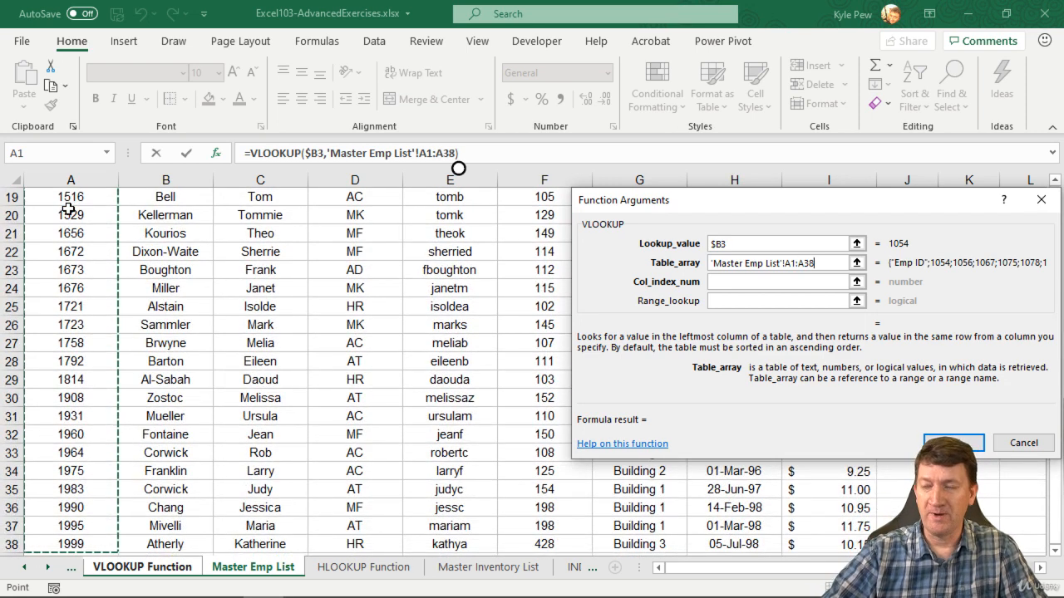
key(ctrl+shift+Right)
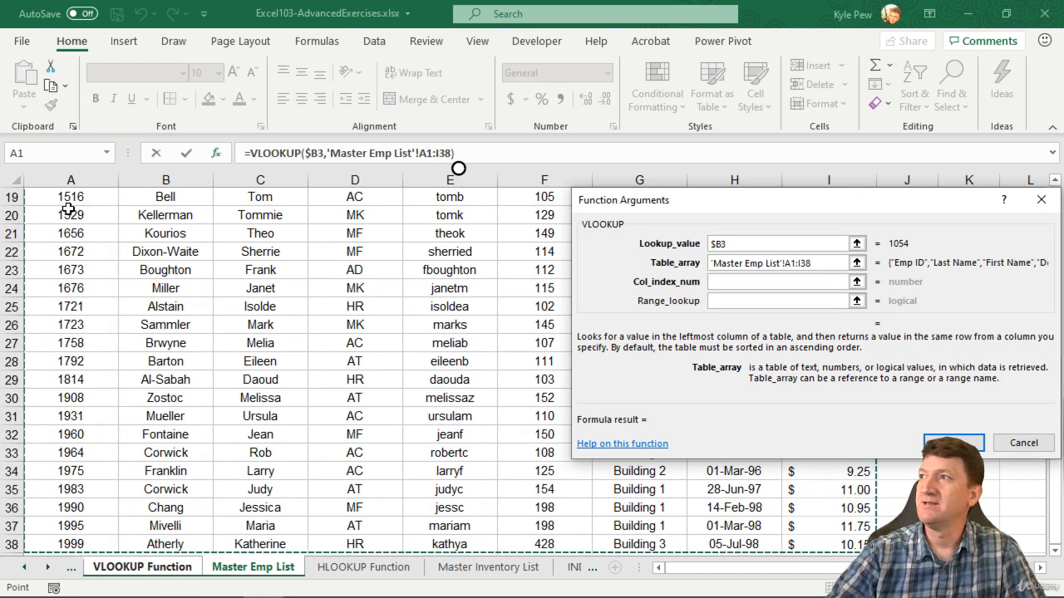
Make the table array's range reference fully absolute, as $A$1:$I$38.
drag(669, 205, 360, 196)
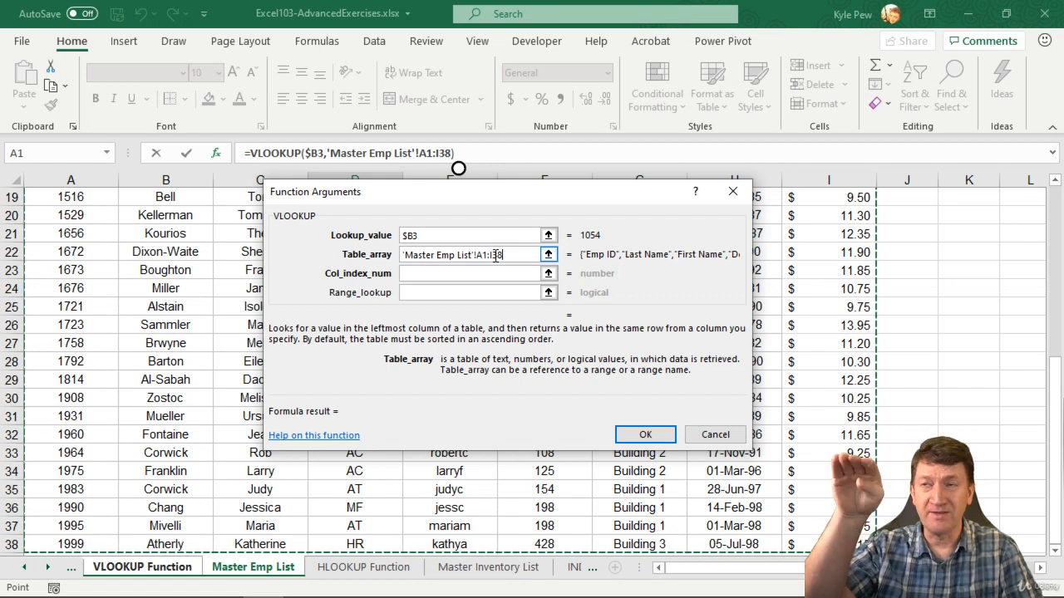
drag(504, 255, 477, 255)
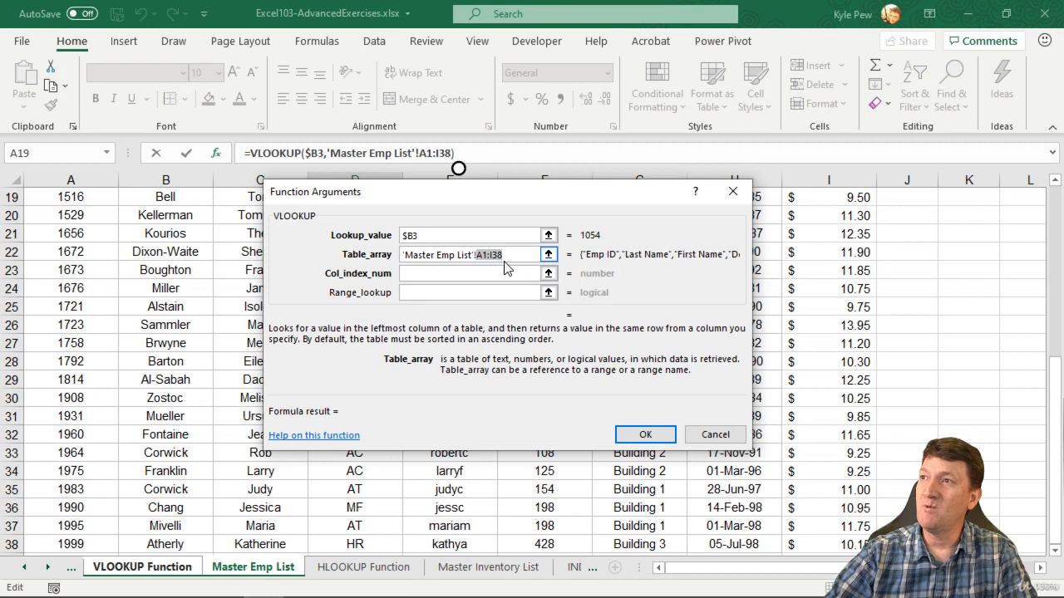
key(F4)
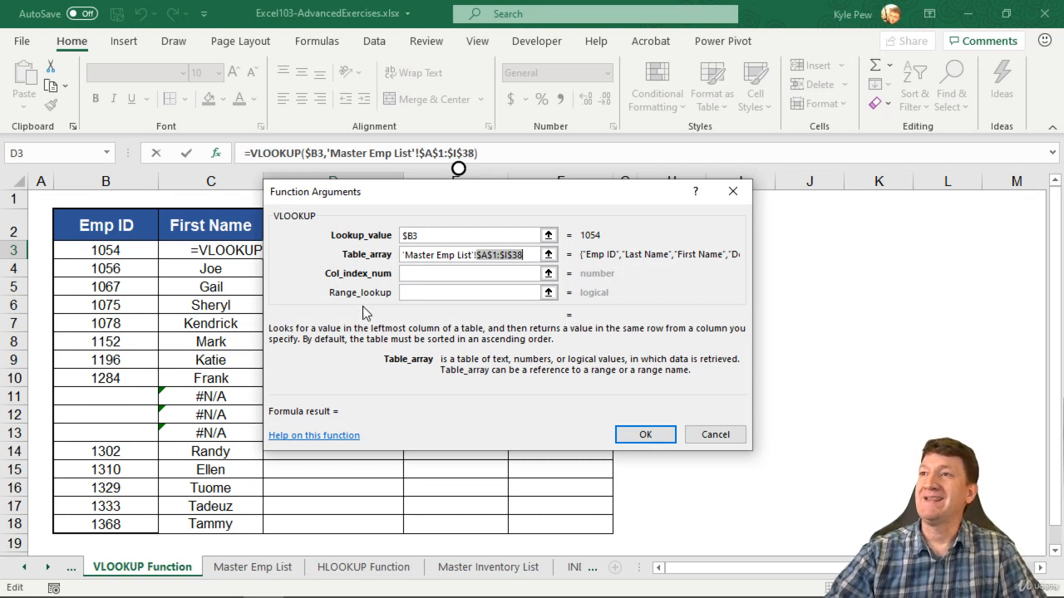
Check the Last Name column's position on the Master Emp List sheet and set the column index number to 2.
drag(410, 200, 719, 261)
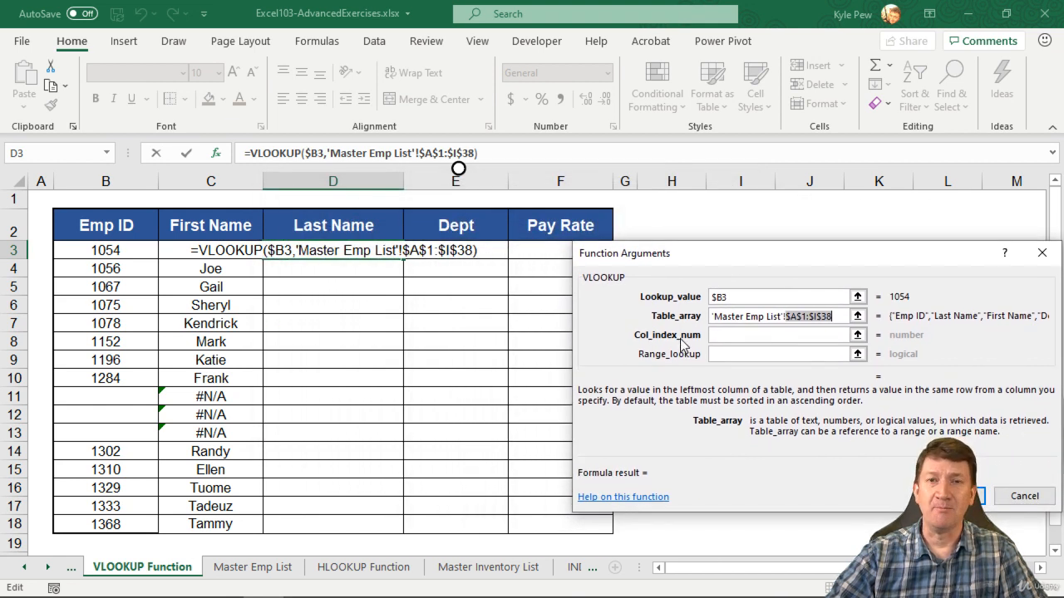
drag(686, 259, 653, 266)
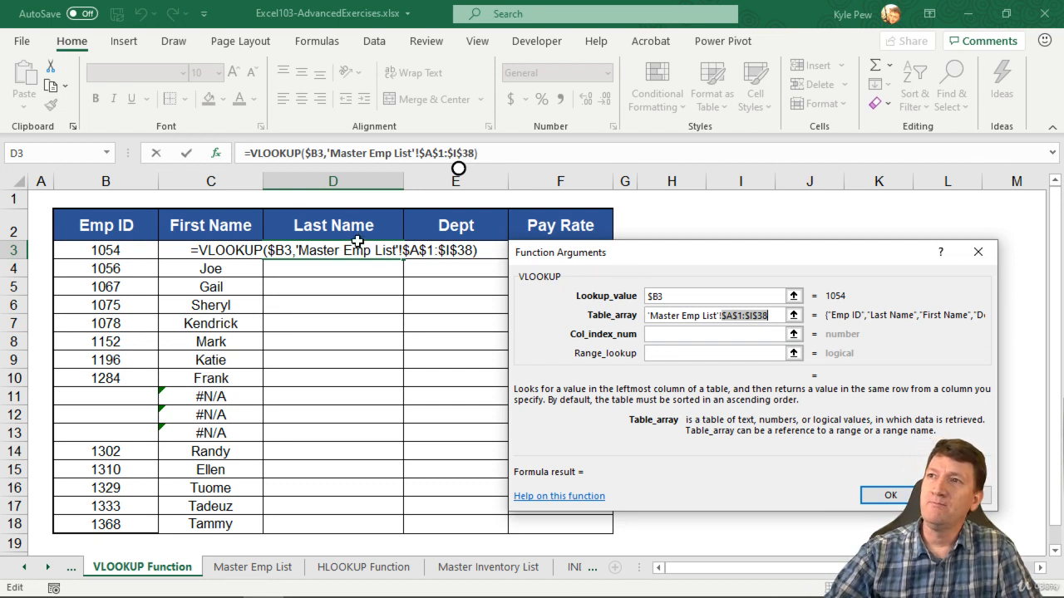
click(665, 335)
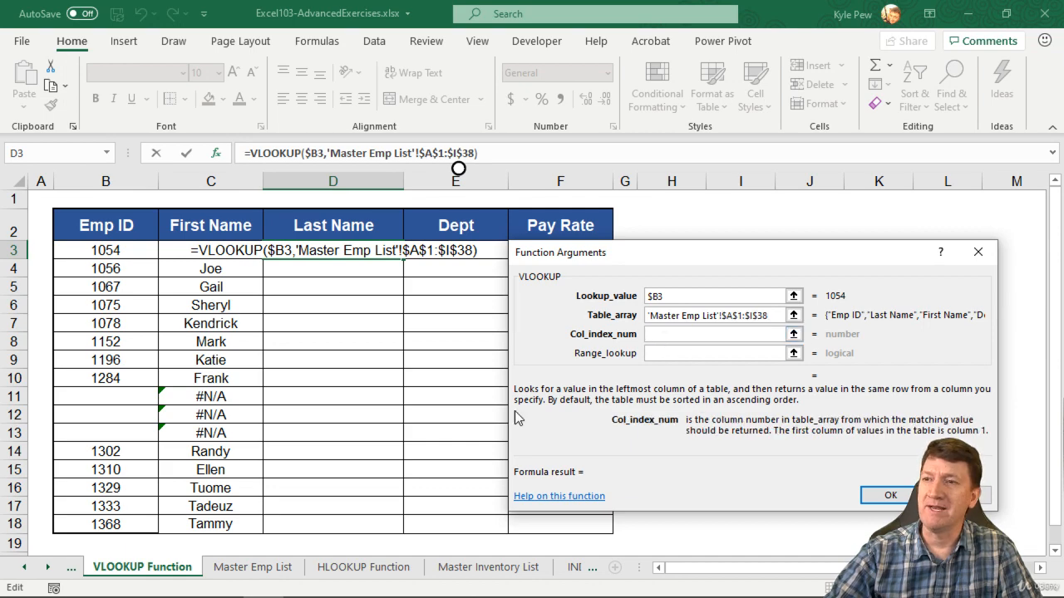
click(252, 567)
scroll(403, 308, up, 6)
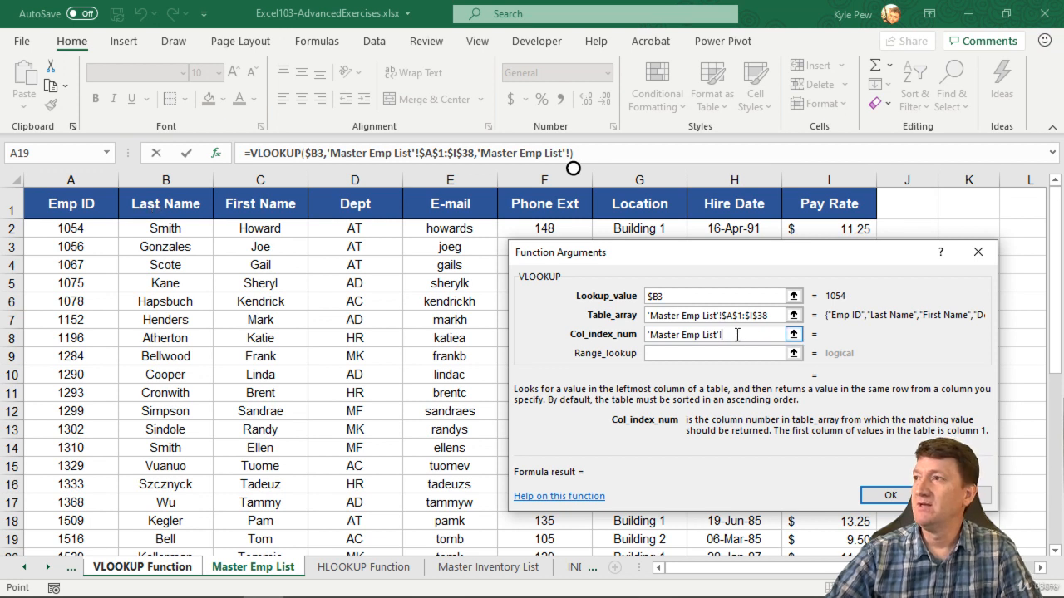
drag(736, 334, 647, 334)
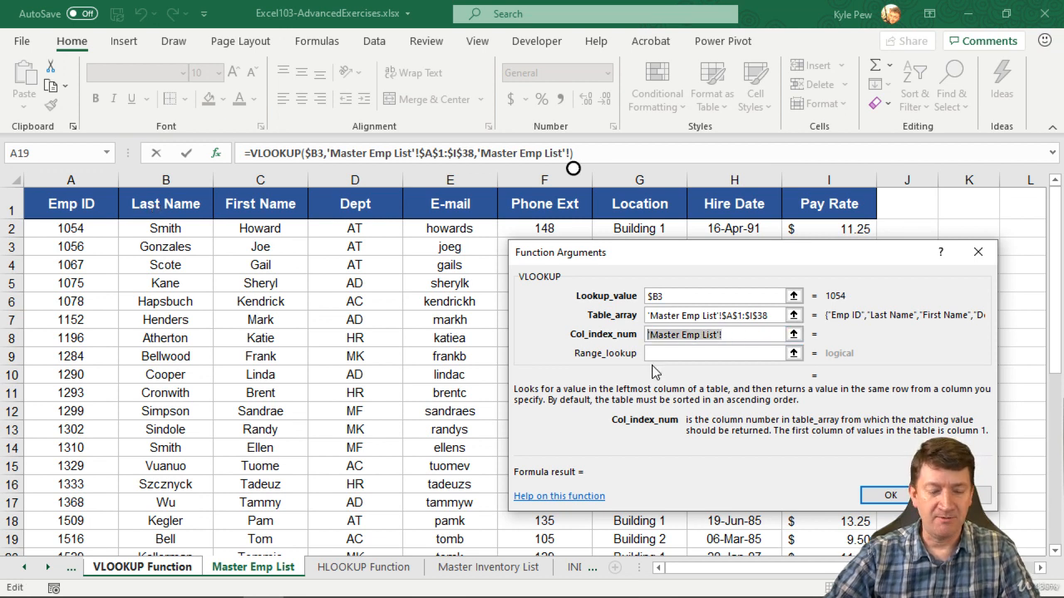
text(2)
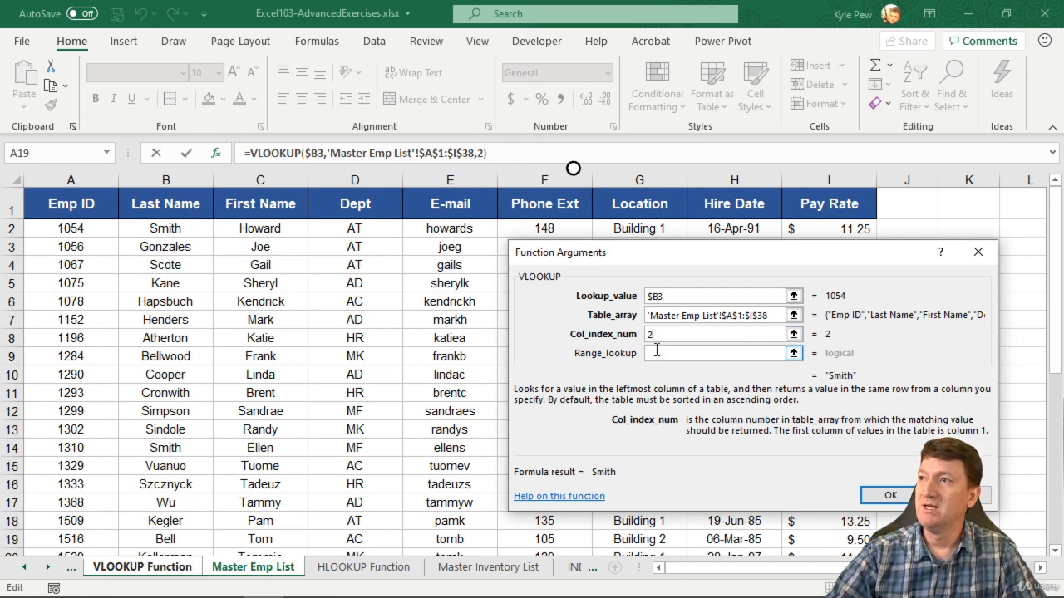
Set the range lookup to false for an exact match and enter the finished VLOOKUP formula in D3.
click(650, 353)
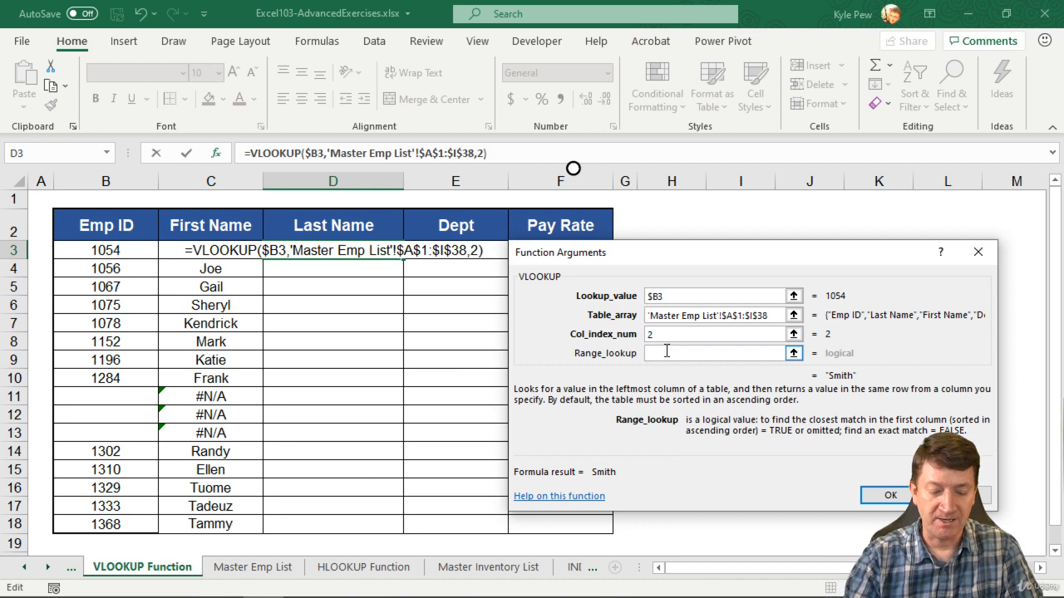
text(false)
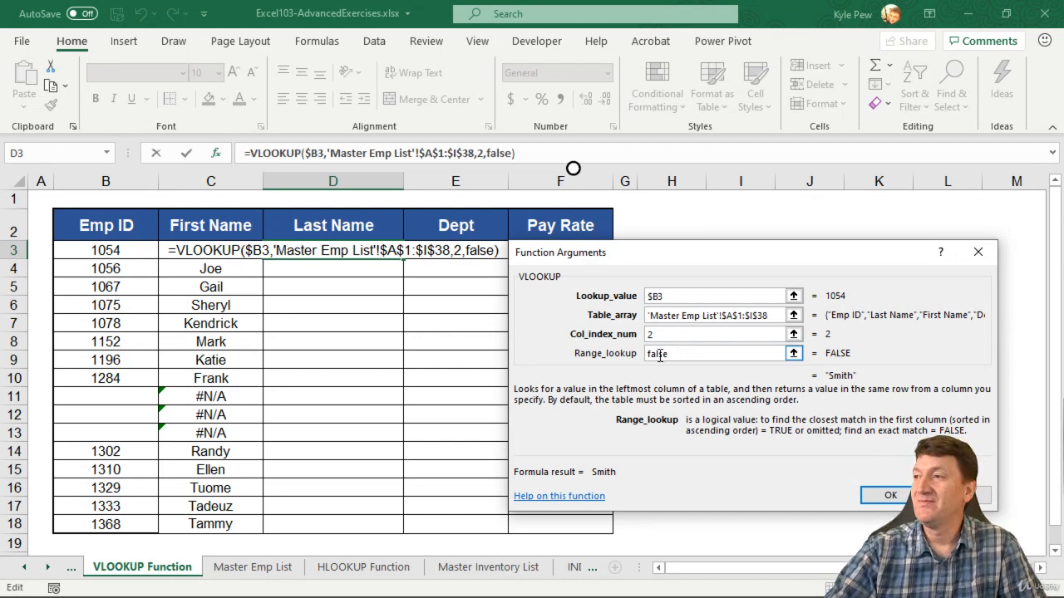
click(880, 501)
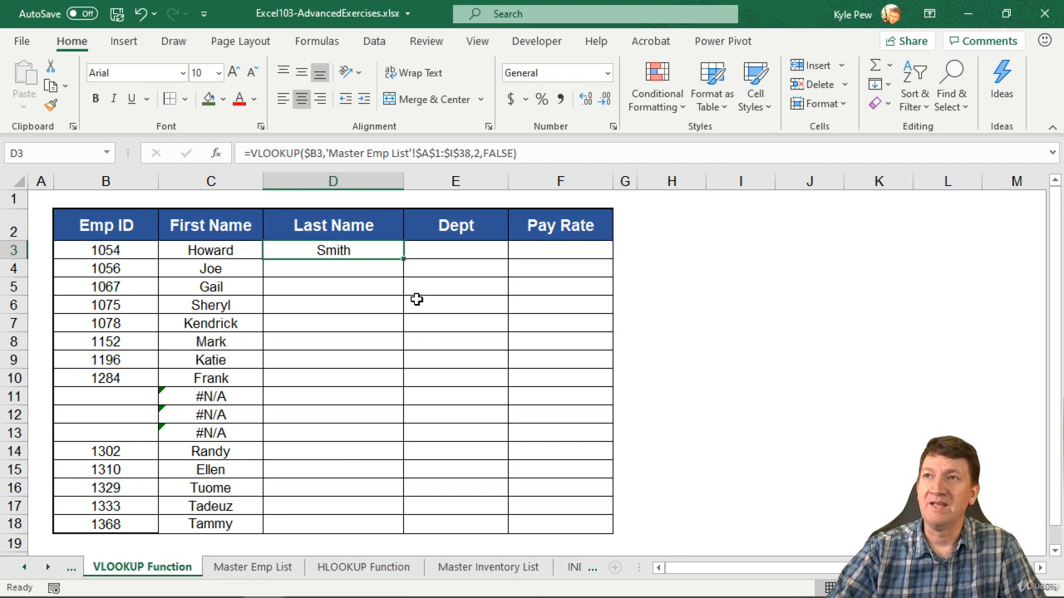
Fill the Last Name formula from D3 down through D18, and select the first Dept and Pay Rate cells in turn.
drag(404, 260, 385, 539)
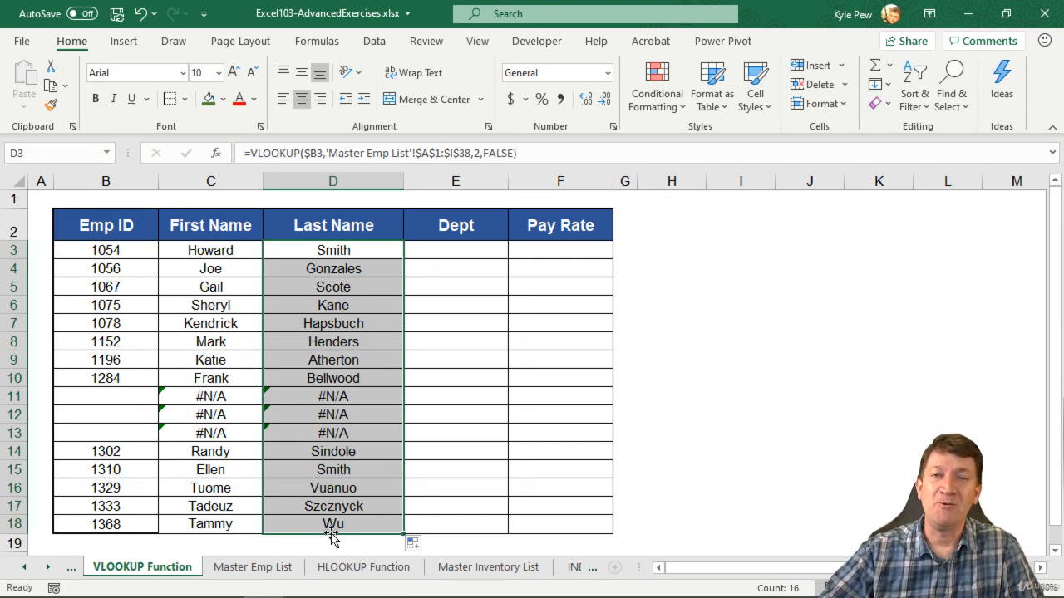
click(441, 250)
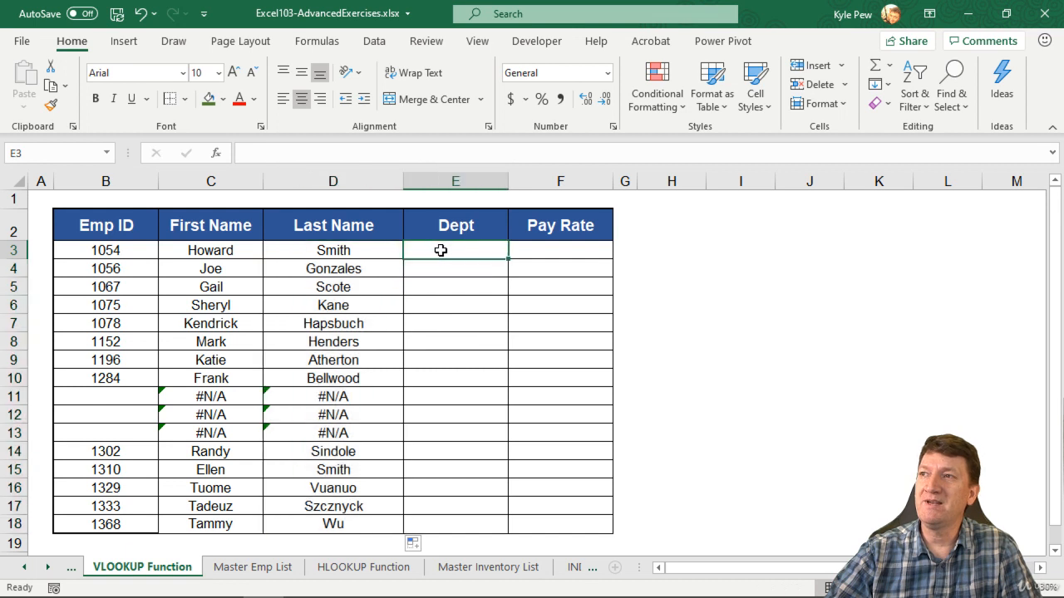
click(562, 253)
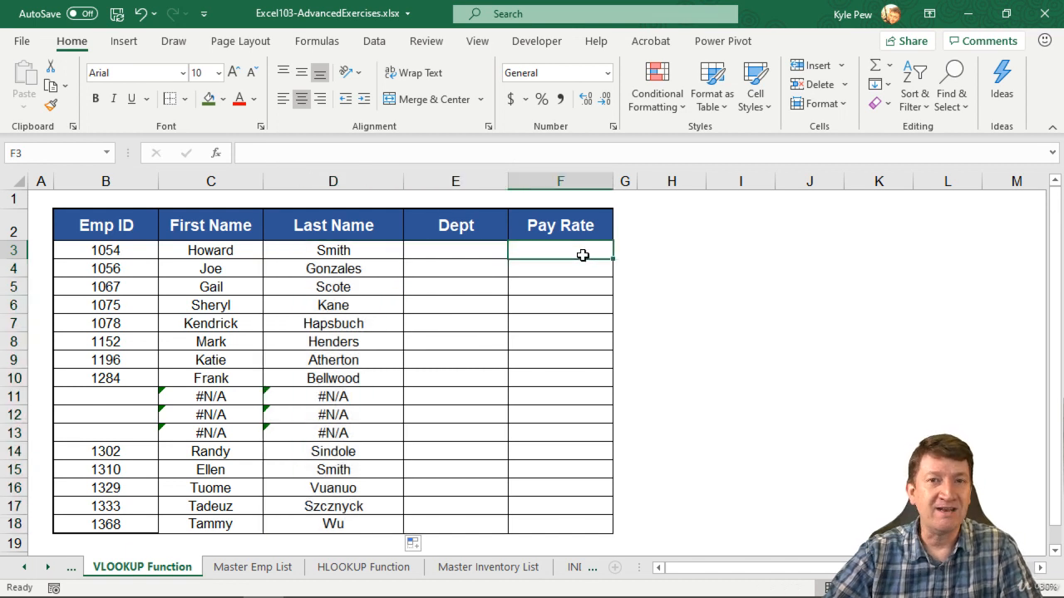